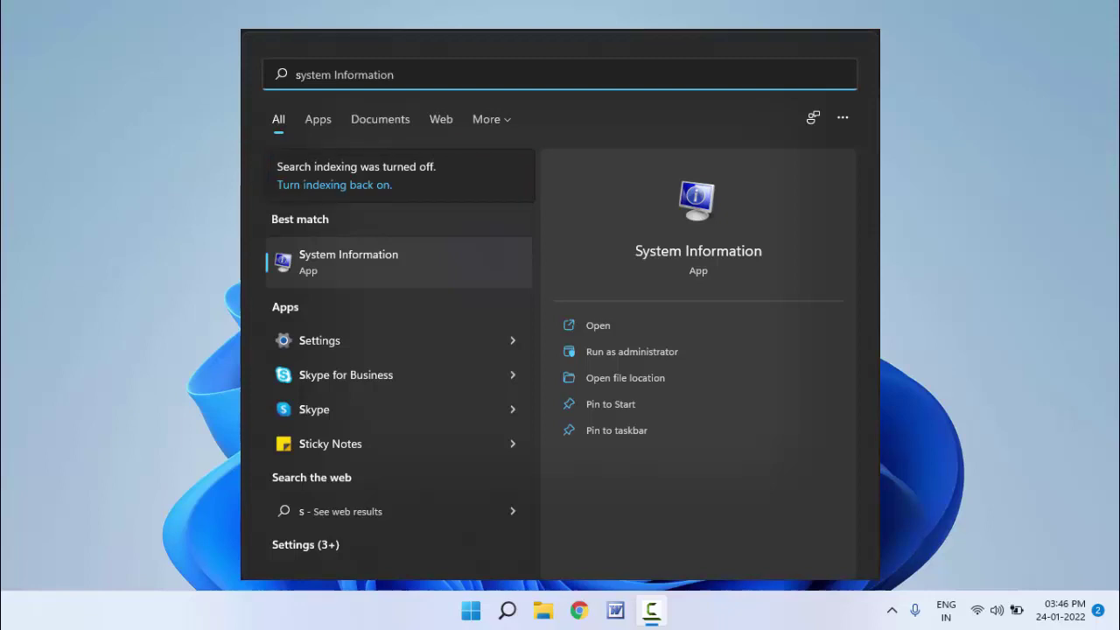
Dismiss the search window and open the Other troubleshooters page under Troubleshoot in the System settings
{"action": "key", "text": "Escape"}
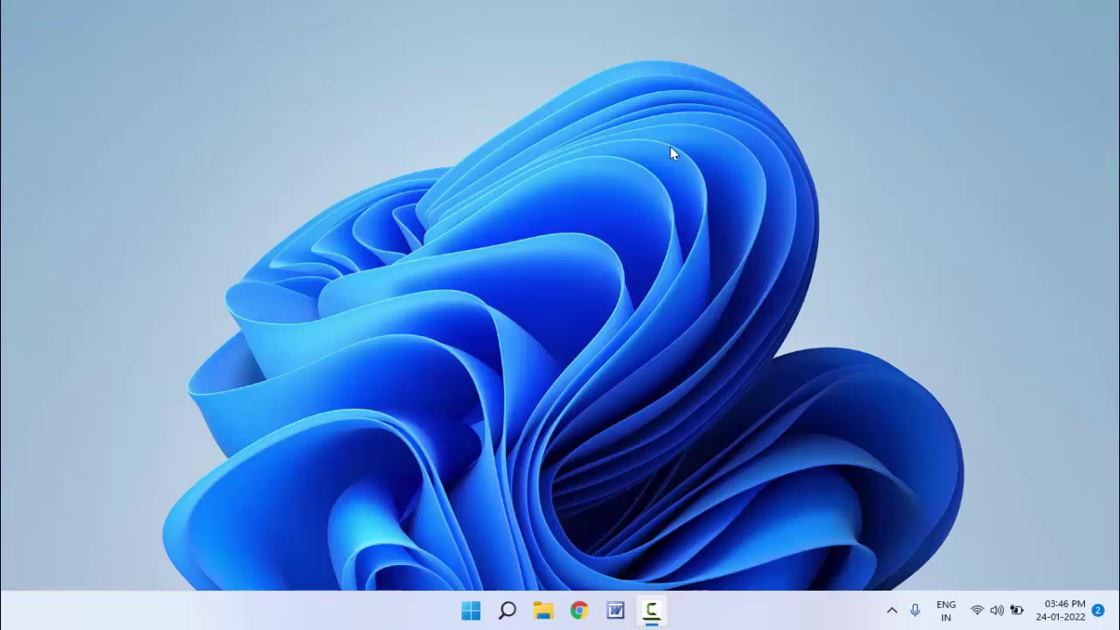
{"action": "key", "text": "super+i"}
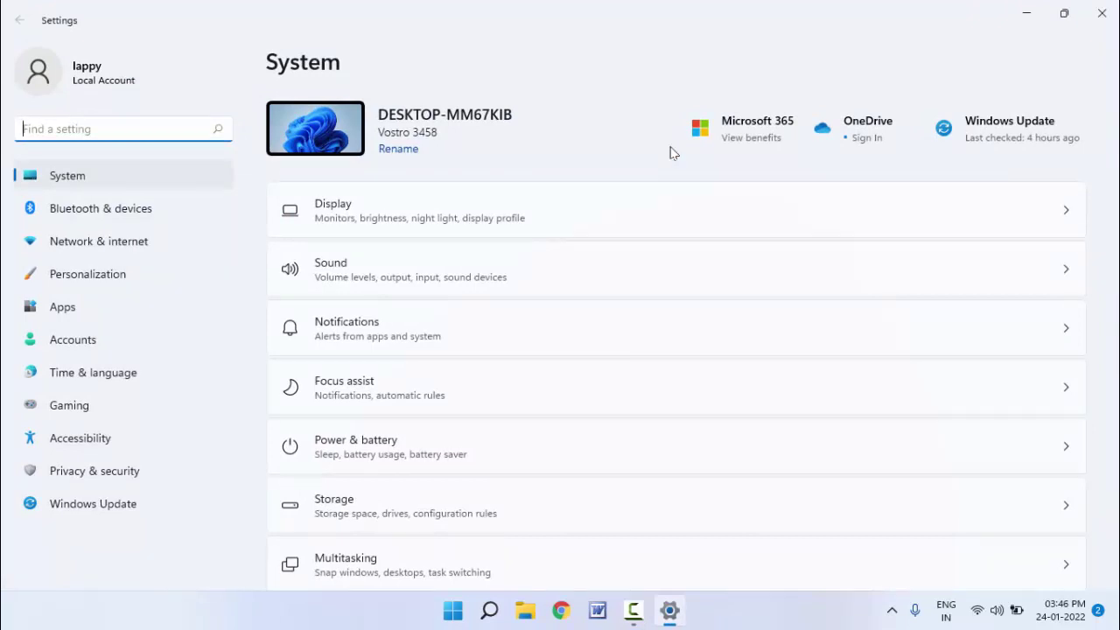
{"action": "scroll", "coordinate": [493, 419], "scroll_direction": "down", "scroll_amount": 3}
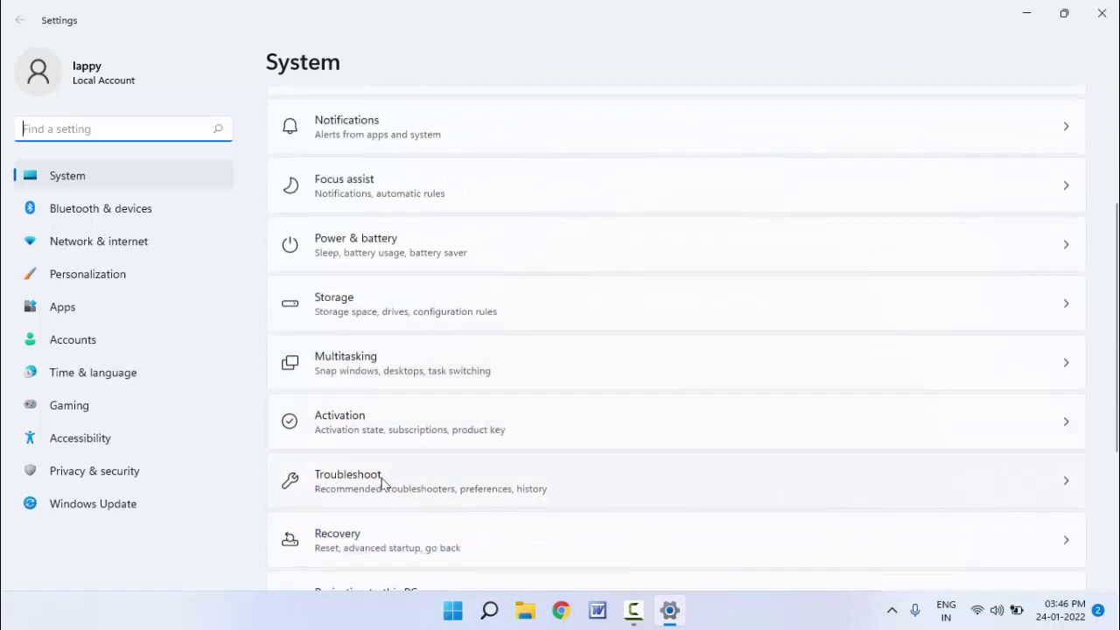
{"action": "left_click", "coordinate": [383, 482]}
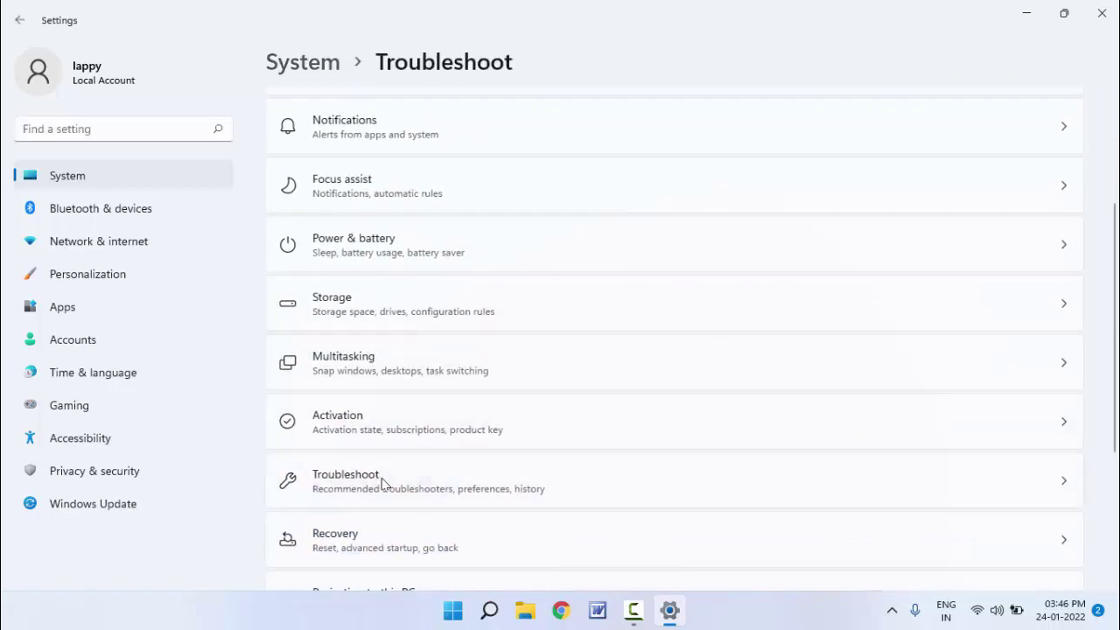
{"action": "left_click", "coordinate": [375, 340]}
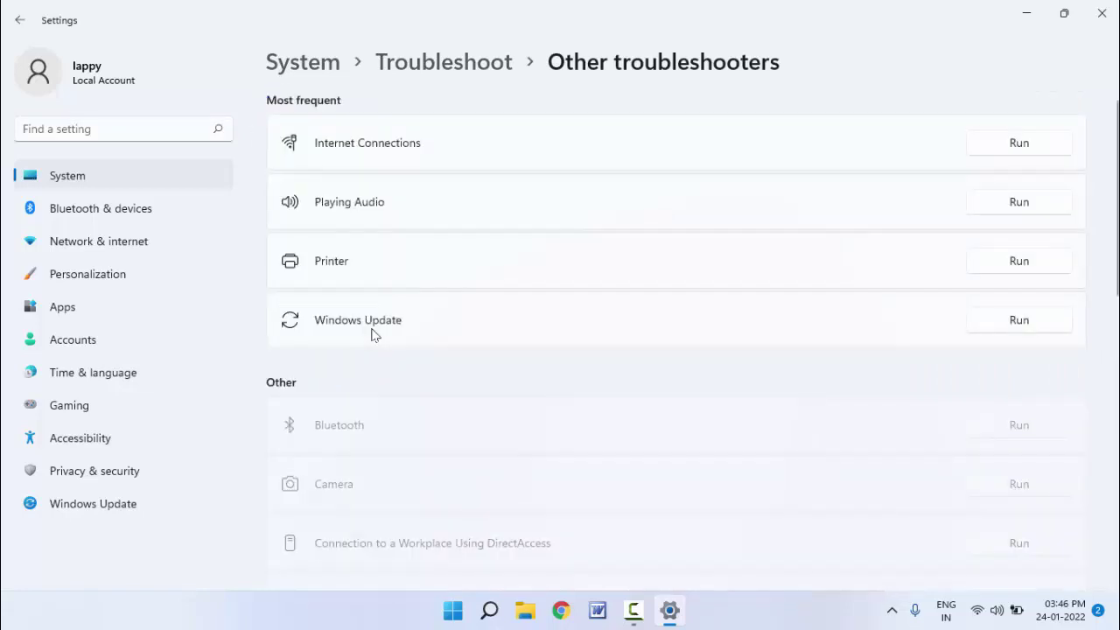
Run the Search and Indexing troubleshooter, and close it together with Settings
{"action": "scroll", "coordinate": [371, 335], "scroll_direction": "down", "scroll_amount": 1}
{"action": "scroll", "coordinate": [371, 335], "scroll_direction": "down", "scroll_amount": 8}
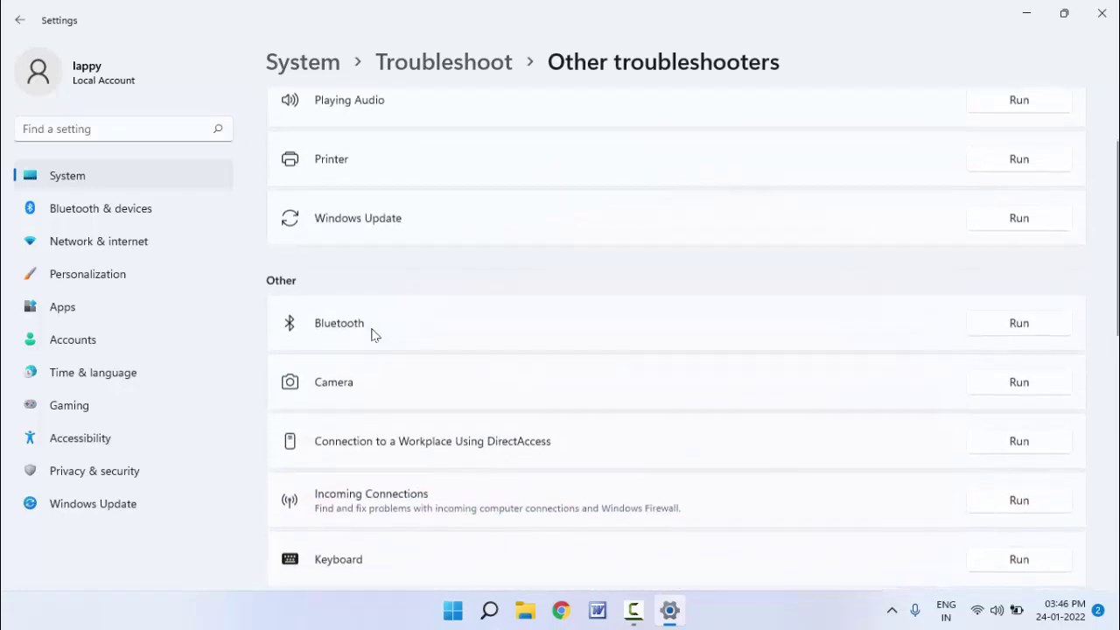
{"action": "scroll", "coordinate": [371, 336], "scroll_direction": "down", "scroll_amount": 5}
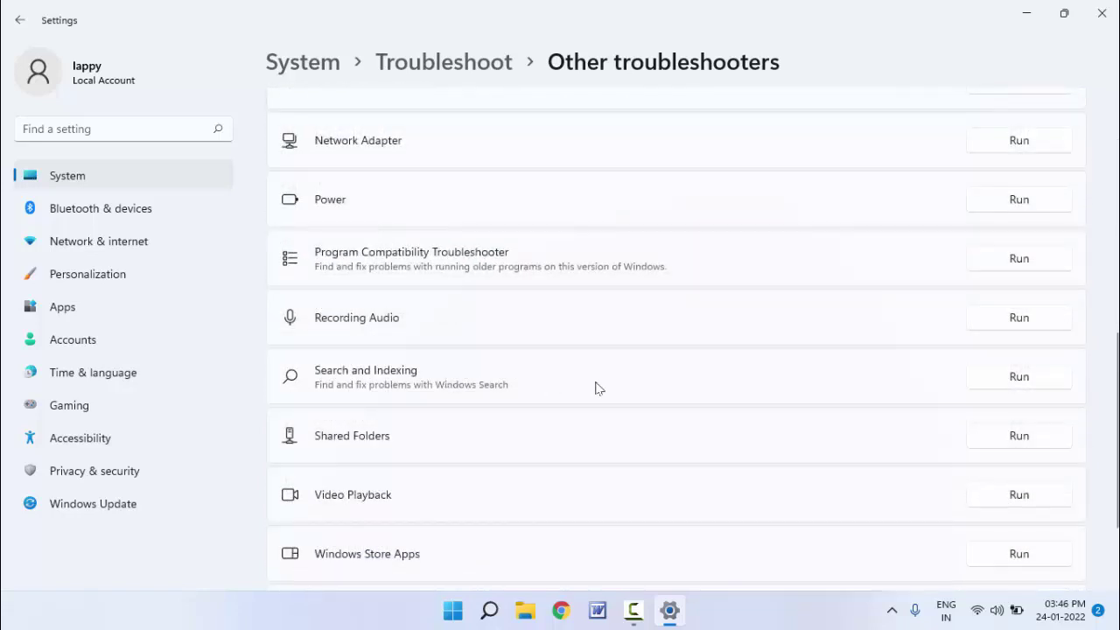
{"action": "left_click", "coordinate": [1025, 382]}
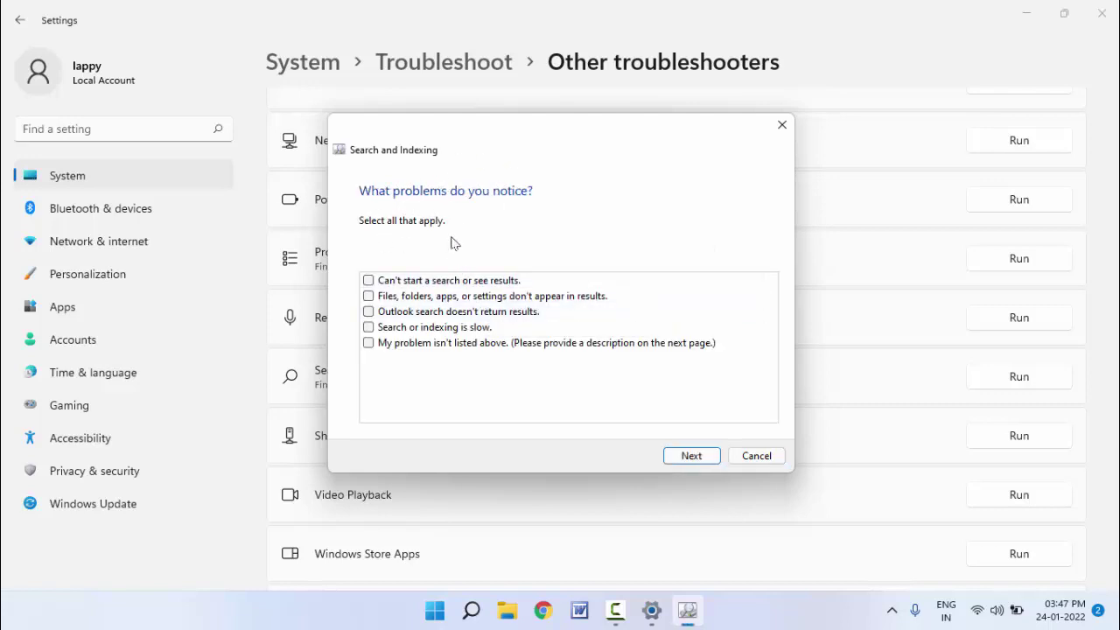
{"action": "left_click", "coordinate": [705, 458]}
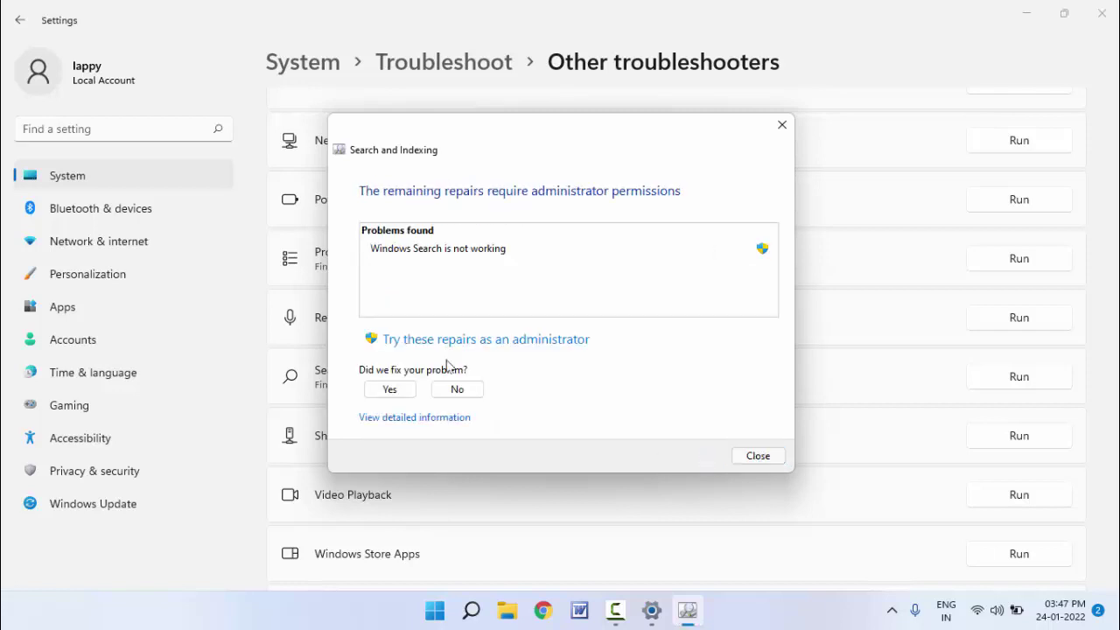
{"action": "left_click", "coordinate": [758, 456]}
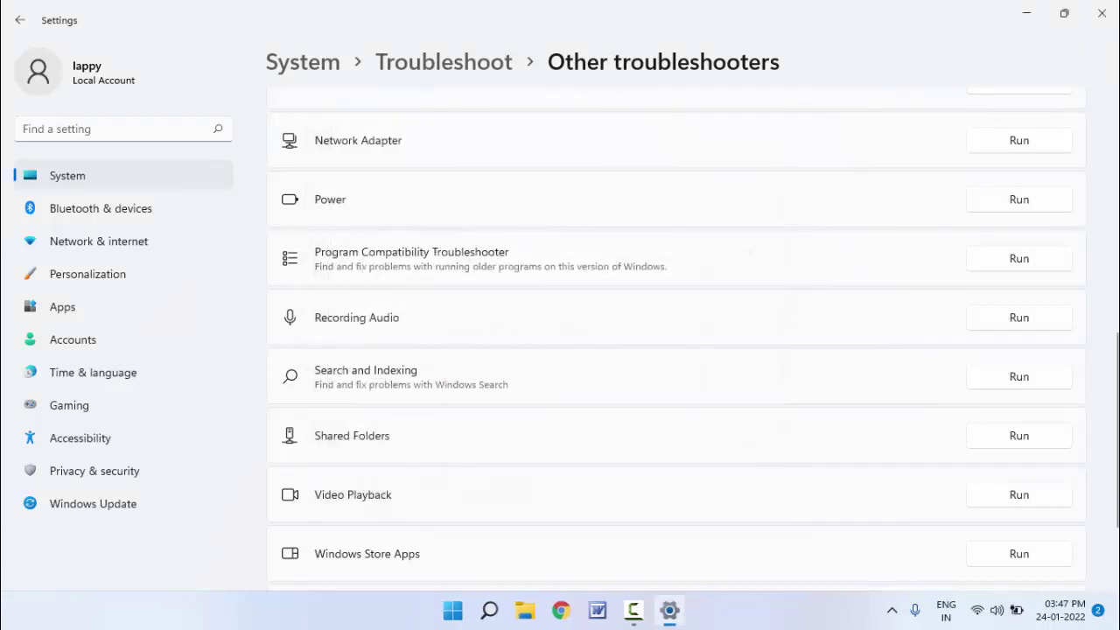
{"action": "left_click", "coordinate": [1113, 24]}
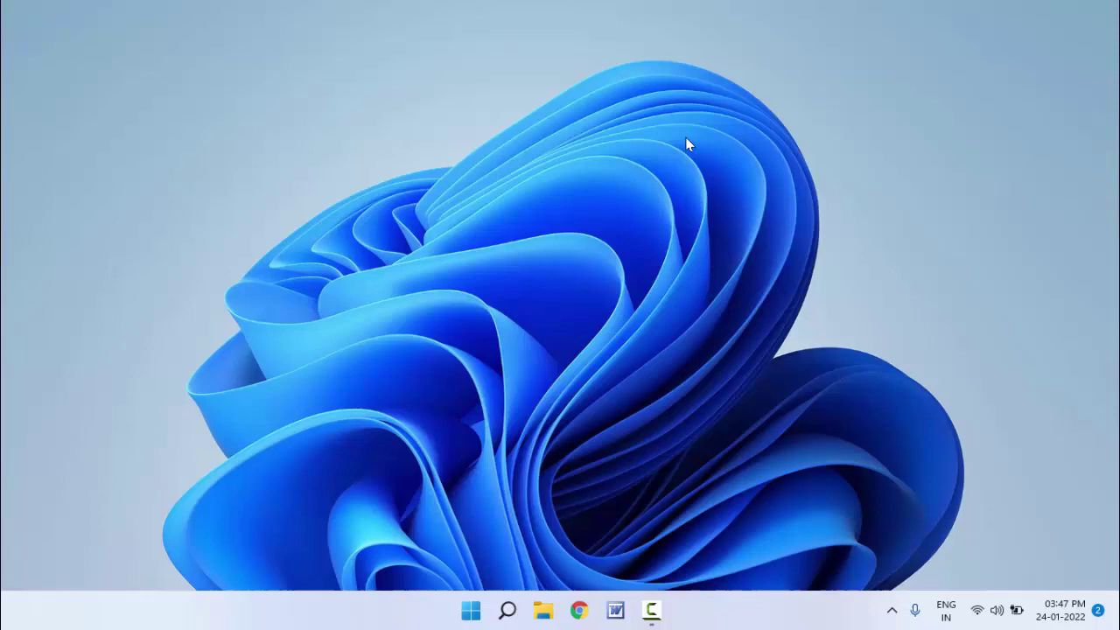
Find the Services app by searching for "serv" and open it
{"action": "right_click", "coordinate": [687, 139]}
{"action": "left_click", "coordinate": [739, 210]}
{"action": "key", "text": "super"}
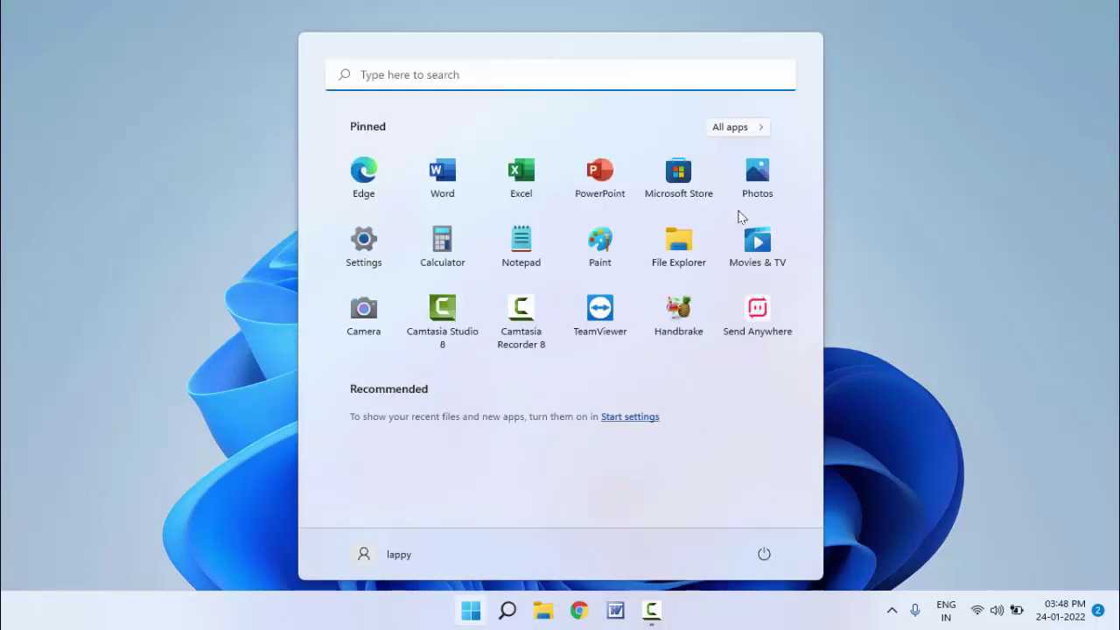
{"action": "type", "text": "serv"}
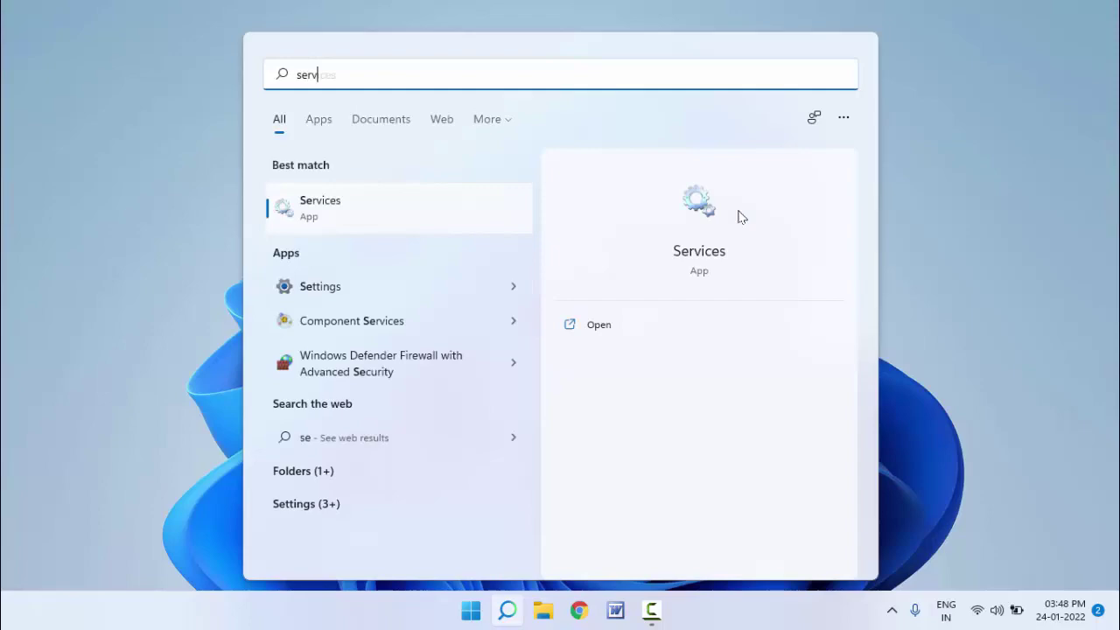
{"action": "key", "text": "Return"}
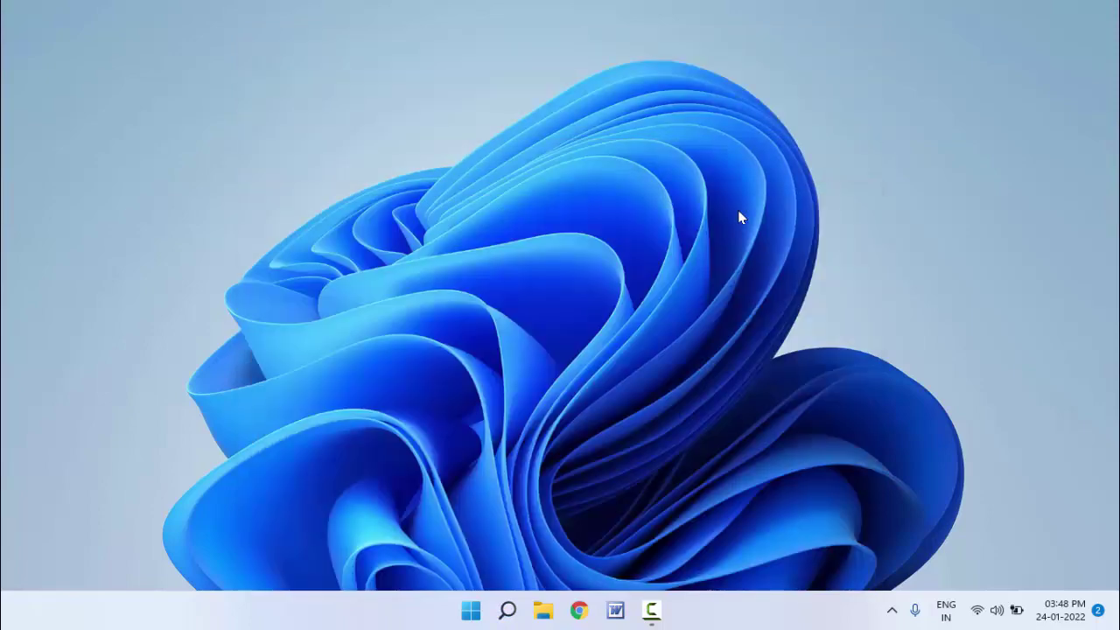
Locate the Windows Search service in the list of local services and open its properties
{"action": "left_click", "coordinate": [343, 254]}
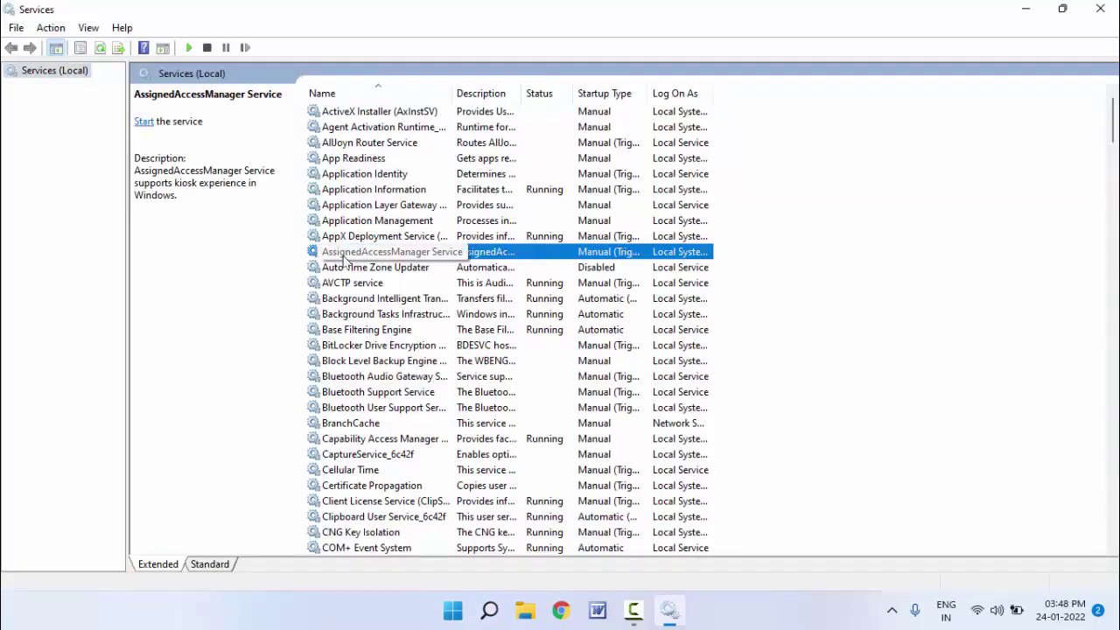
{"action": "key", "text": "w"}
{"action": "key", "text": "Down"}
{"action": "key", "text": "Down"}
{"action": "key", "text": "Down"}
{"action": "key", "text": "Down"}
{"action": "key", "text": "Down"}
{"action": "key", "text": "Down"}
{"action": "key", "text": "Down"}
{"action": "key", "text": "Down"}
{"action": "key", "text": "Down"}
{"action": "key", "text": "Down"}
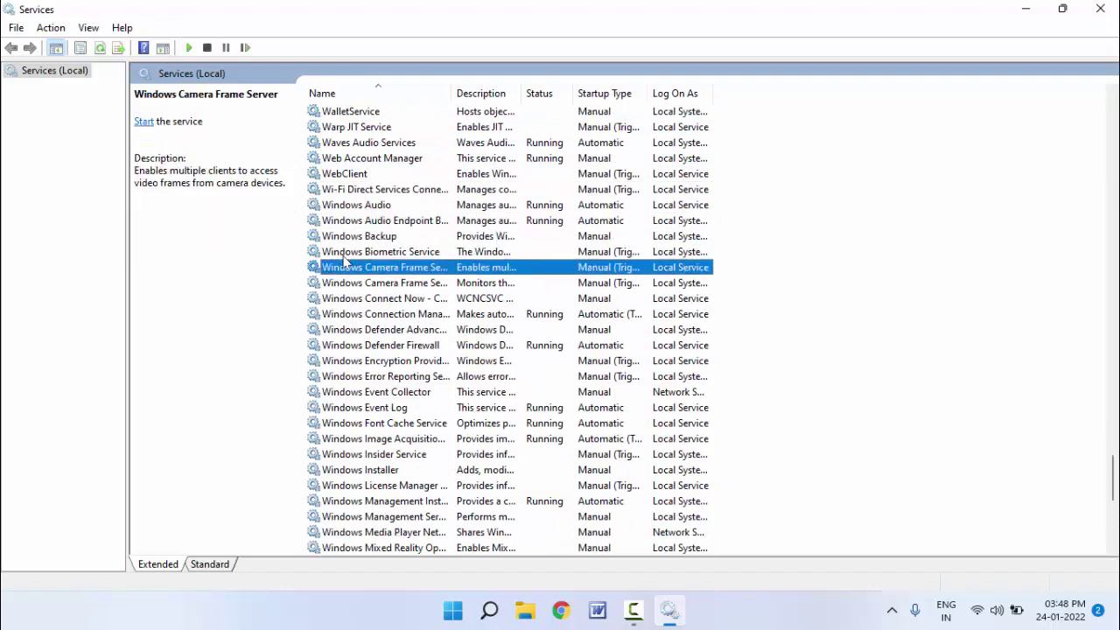
{"action": "key", "text": "Down"}
{"action": "key", "text": "Down"}
{"action": "key", "text": "Down"}
{"action": "key", "text": "Down"}
{"action": "key", "text": "Down"}
{"action": "key", "text": "Down"}
{"action": "key", "text": "Down"}
{"action": "key", "text": "Down"}
{"action": "key", "text": "Down"}
{"action": "key", "text": "Down"}
{"action": "key", "text": "Down"}
{"action": "key", "text": "Down"}
{"action": "key", "text": "Down"}
{"action": "key", "text": "Down"}
{"action": "key", "text": "Down"}
{"action": "key", "text": "Down"}
{"action": "key", "text": "Down"}
{"action": "key", "text": "Down"}
{"action": "key", "text": "Down"}
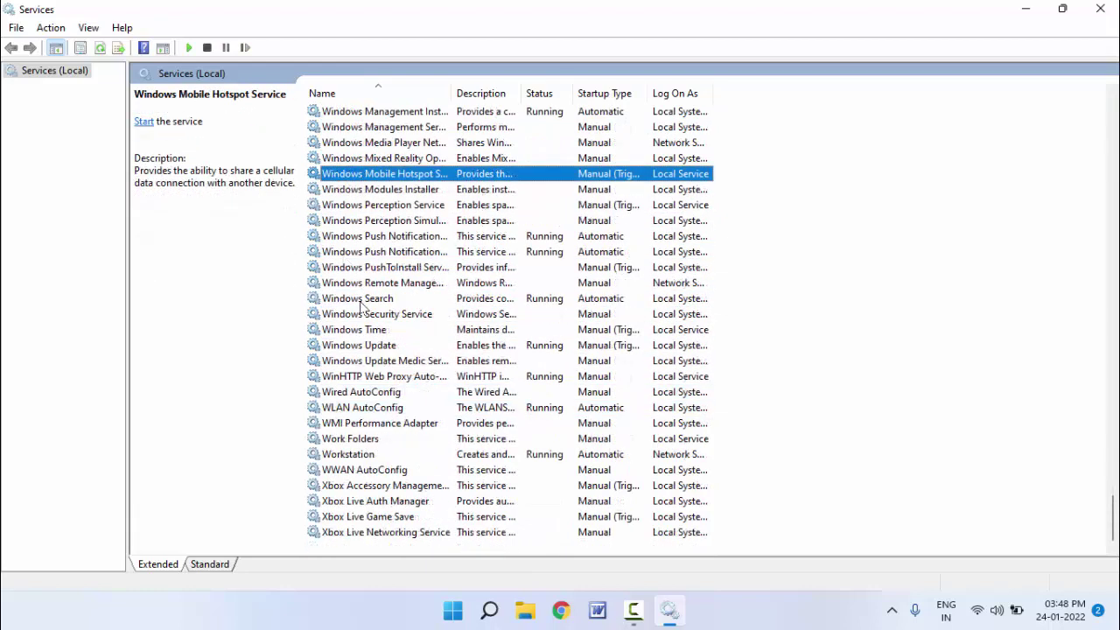
{"action": "double_click", "coordinate": [350, 299]}
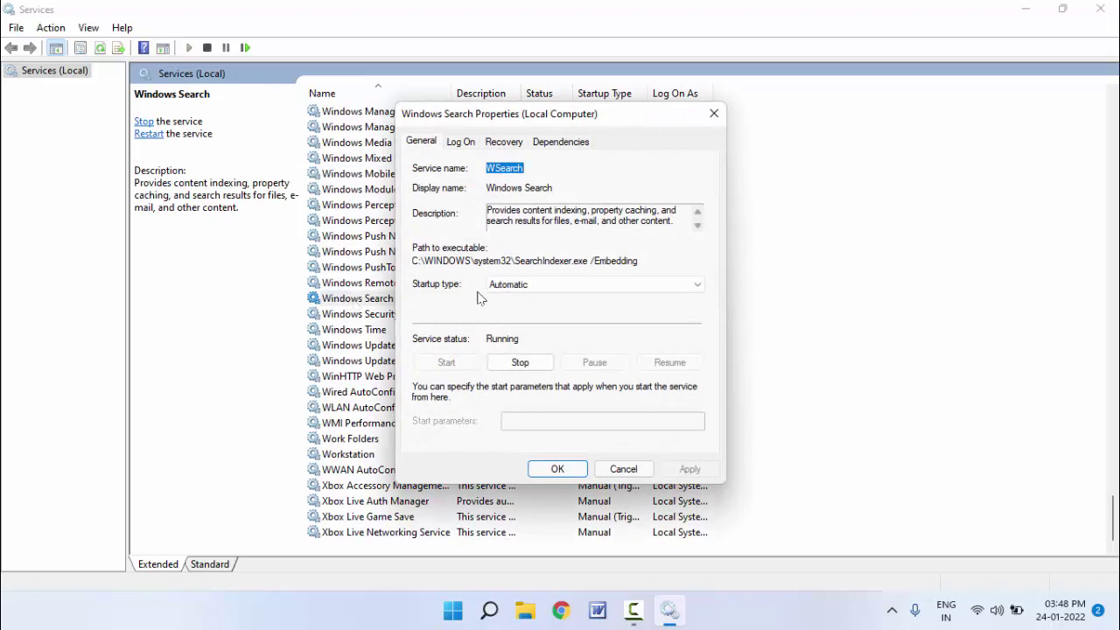
Set the Windows Search service's startup type to Automatic, and close its properties and the Services window
{"action": "left_click", "coordinate": [564, 285]}
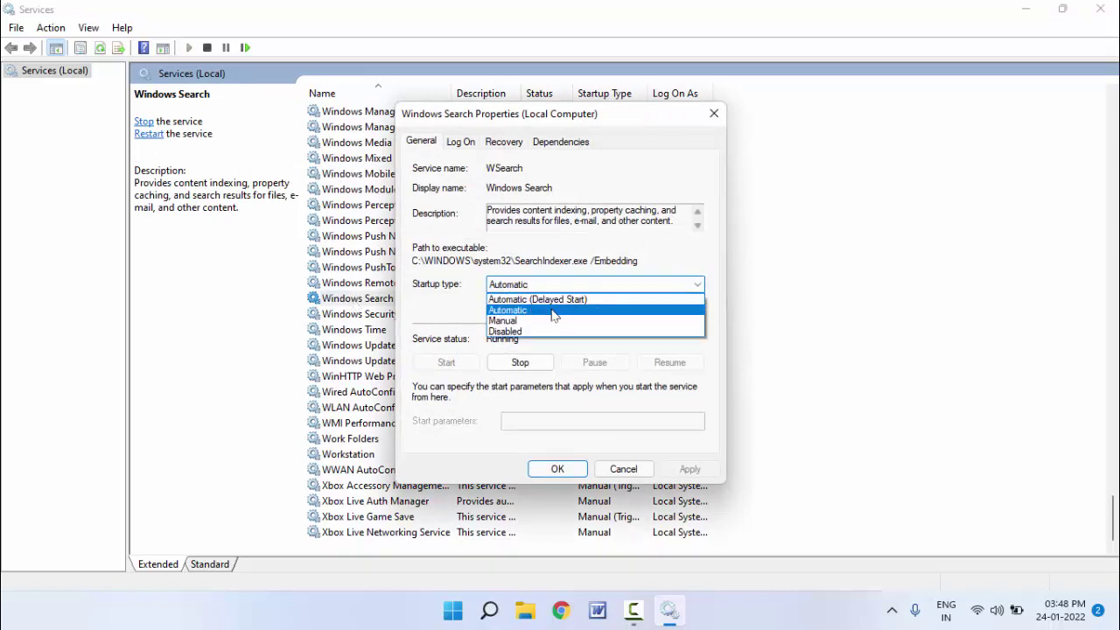
{"action": "left_click", "coordinate": [551, 310]}
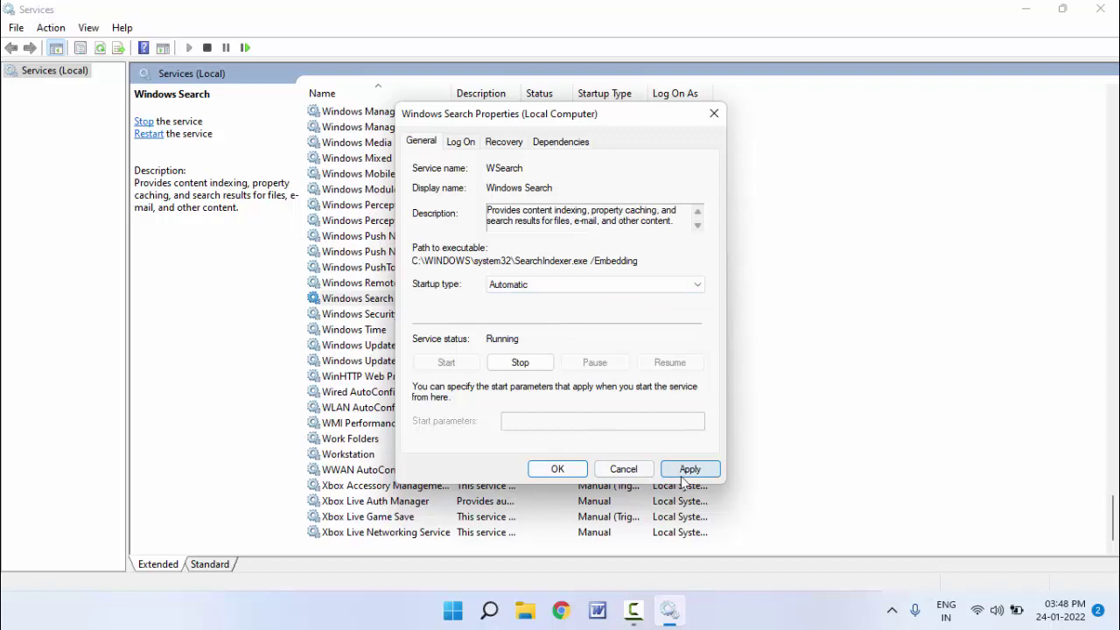
{"action": "left_click", "coordinate": [711, 120]}
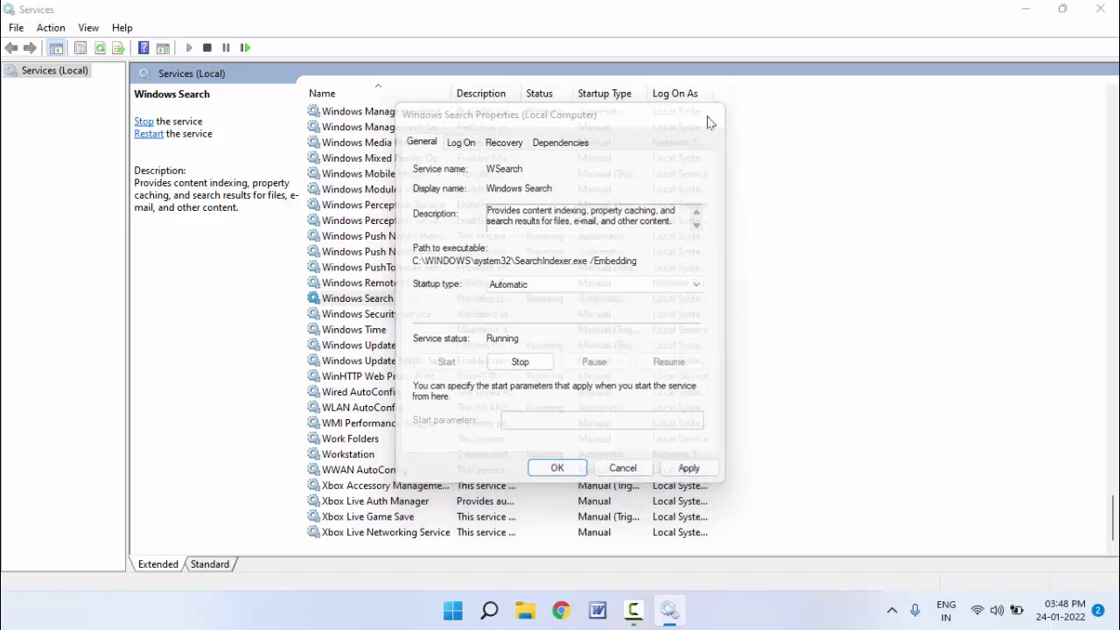
{"action": "left_click", "coordinate": [1098, 11]}
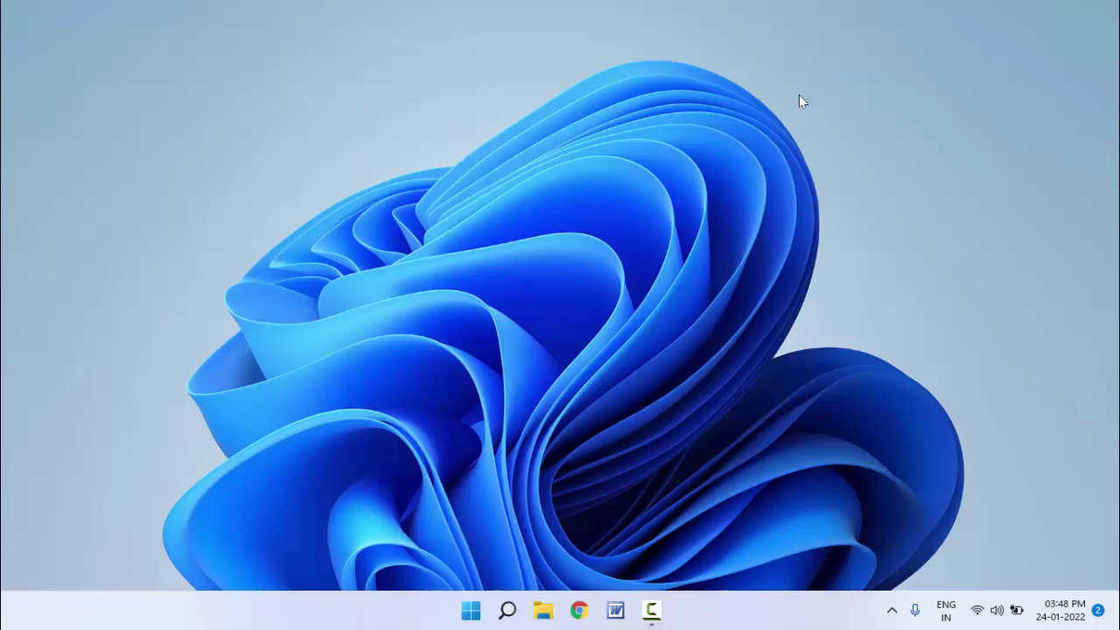
Find Control Panel by searching for "cp", open it and maximize its window
{"action": "key", "text": "super"}
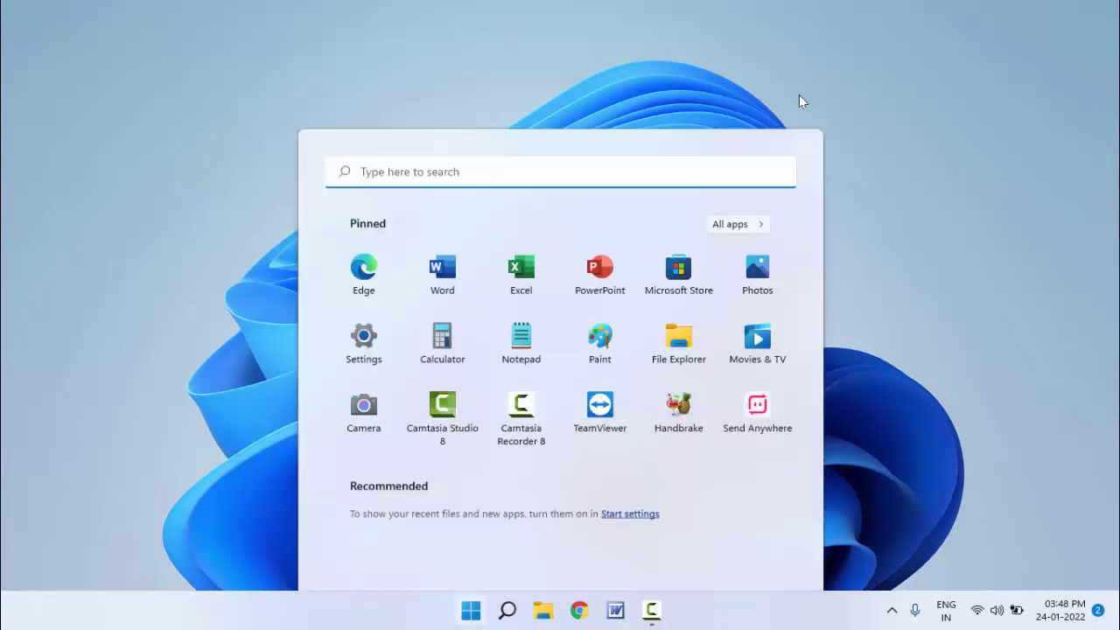
{"action": "type", "text": "cp"}
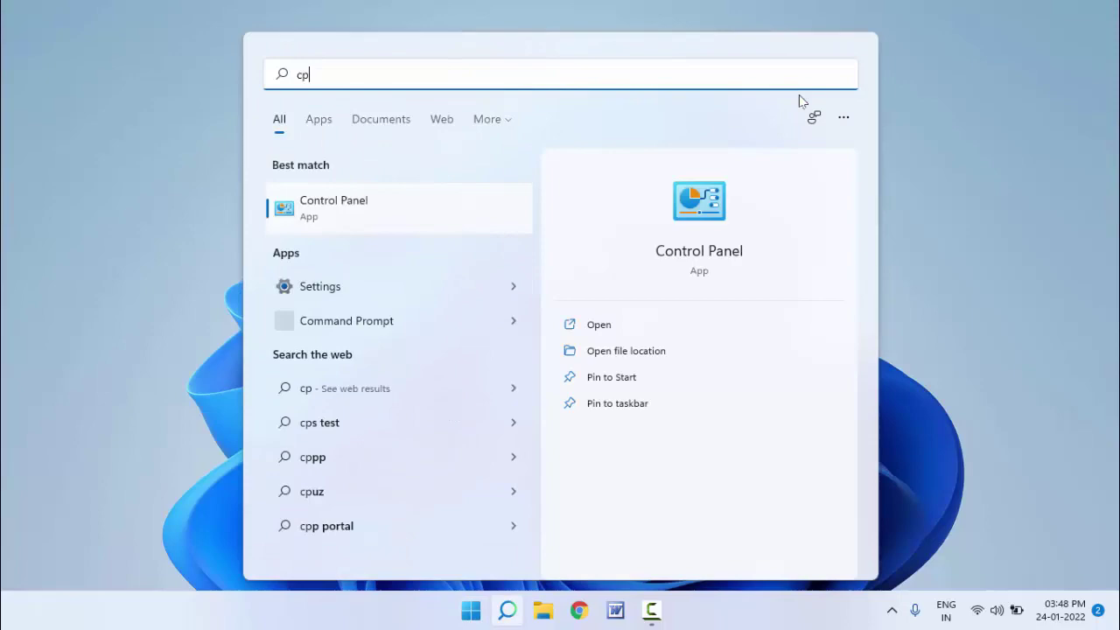
{"action": "key", "text": "Return"}
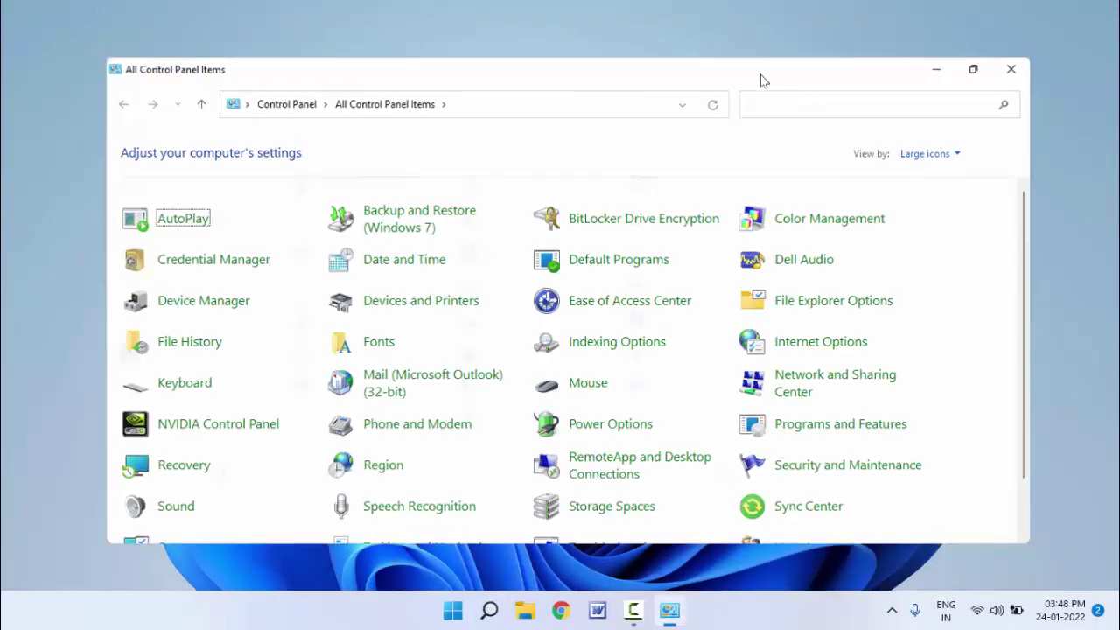
{"action": "double_click", "coordinate": [760, 75]}
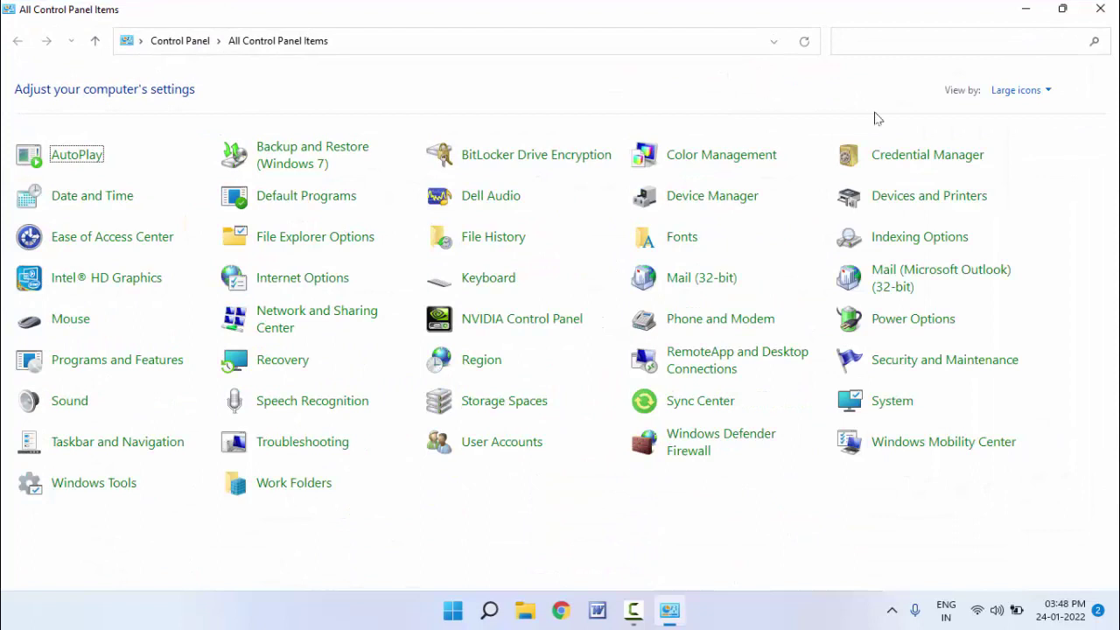
Switch the Control Panel items to the Small icons view
{"action": "left_click", "coordinate": [1046, 92]}
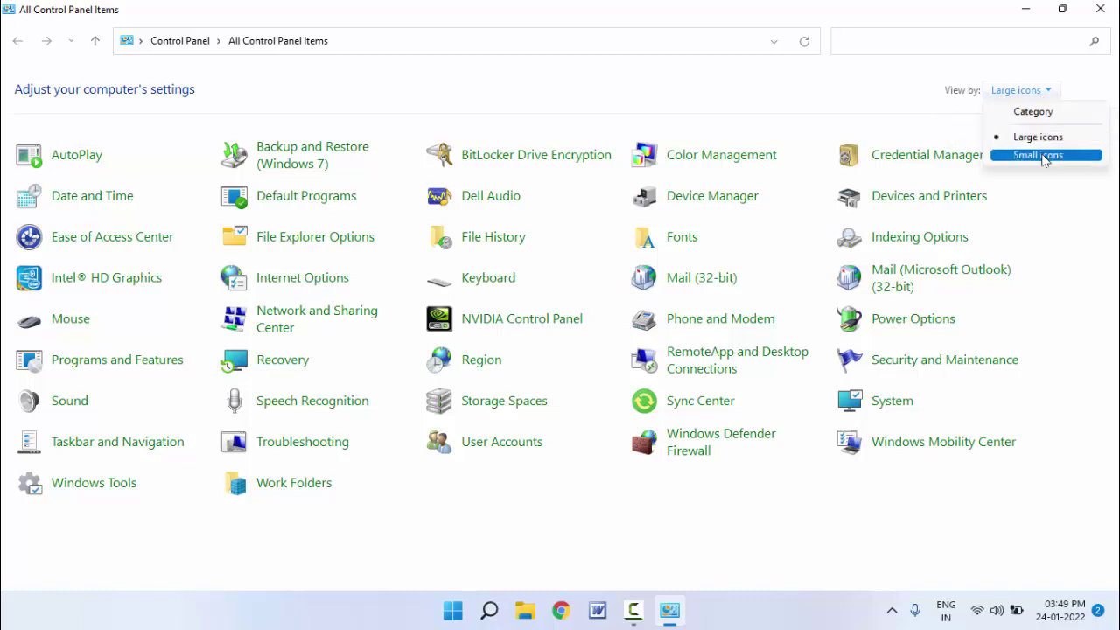
{"action": "left_click", "coordinate": [1077, 252]}
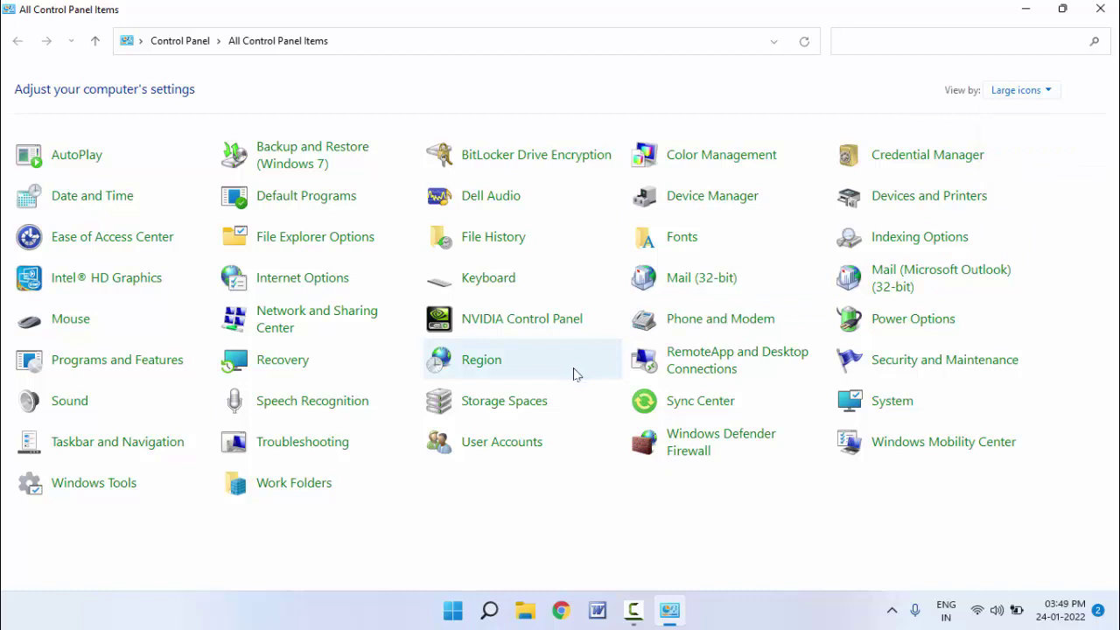
{"action": "left_click", "coordinate": [1021, 89]}
{"action": "left_click", "coordinate": [1037, 165]}
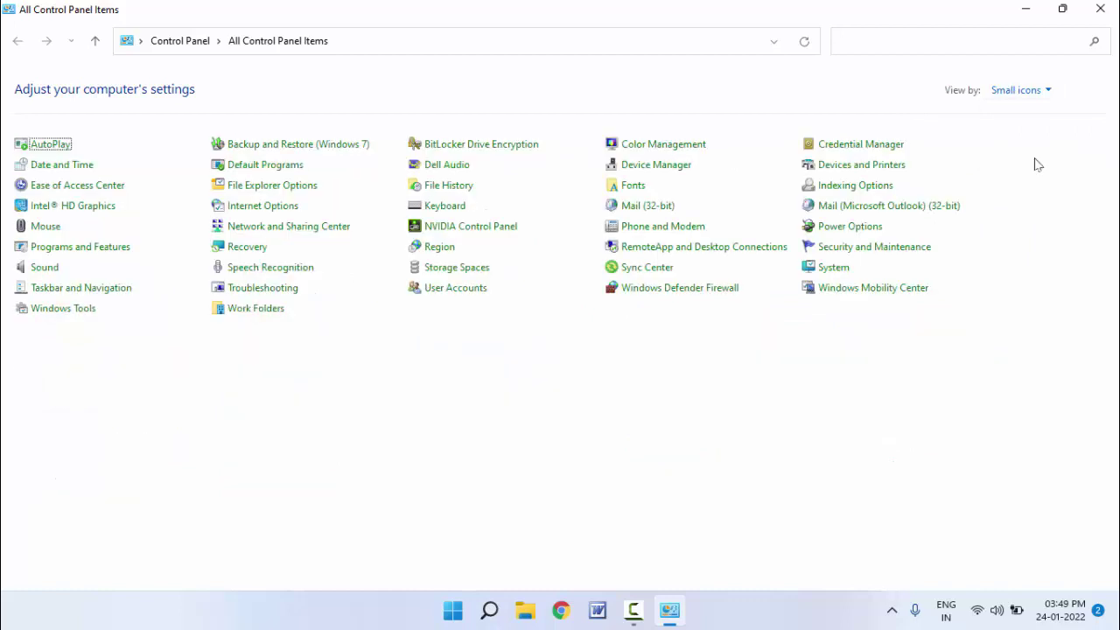
Search Control Panel for "indexing" and open Indexing Options
{"action": "left_click", "coordinate": [925, 43]}
{"action": "type", "text": "indexing"}
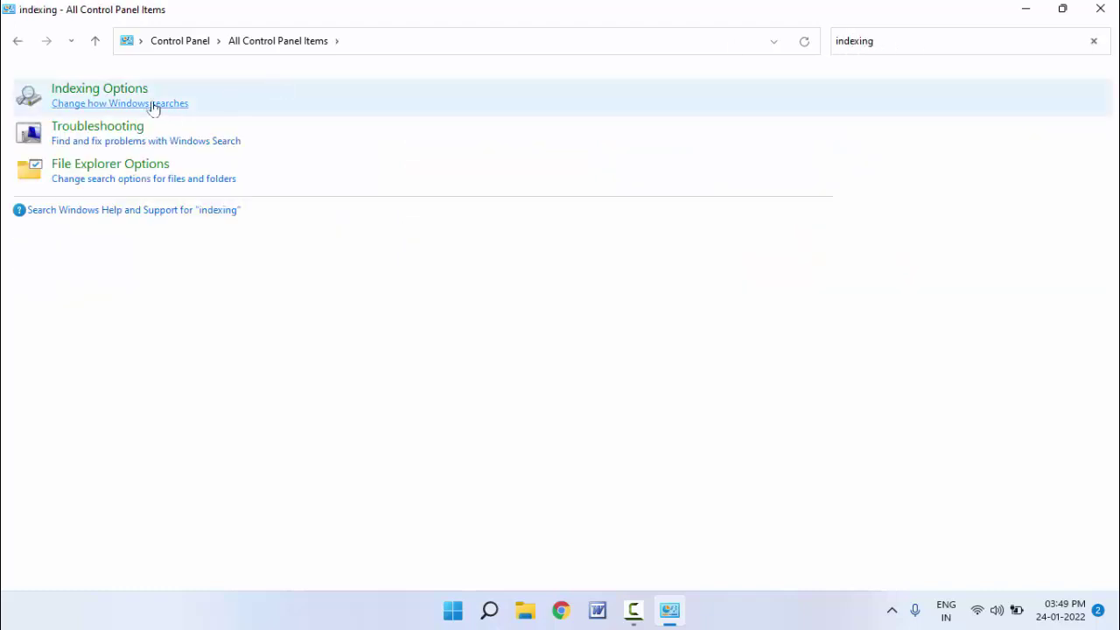
{"action": "left_click", "coordinate": [136, 98]}
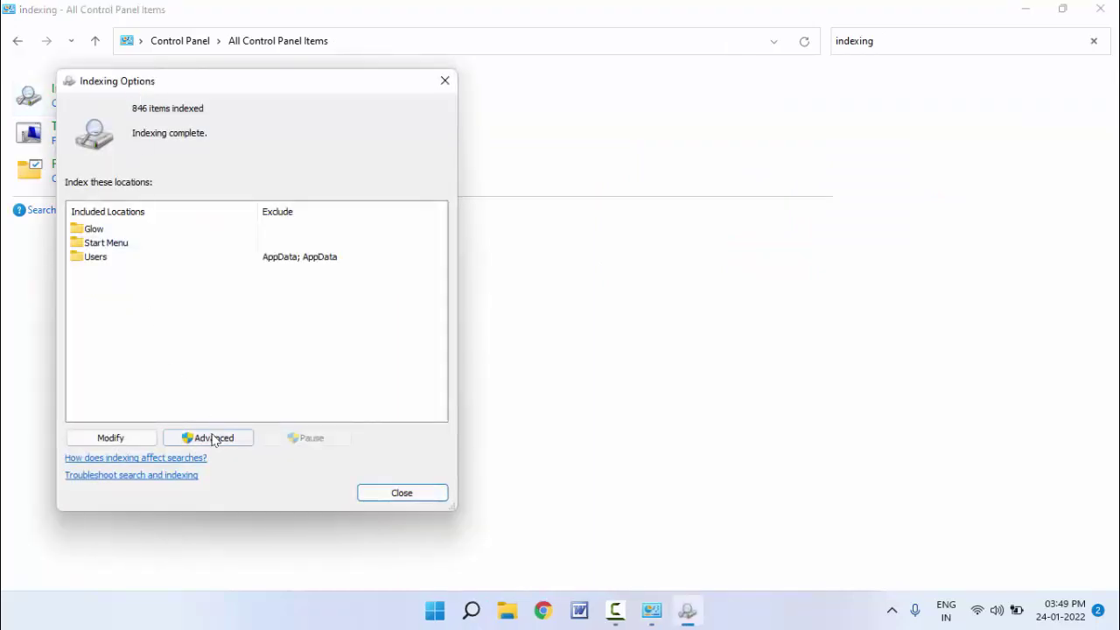
Rebuild the search index from the advanced indexing options and confirm the rebuild
{"action": "left_click", "coordinate": [214, 440]}
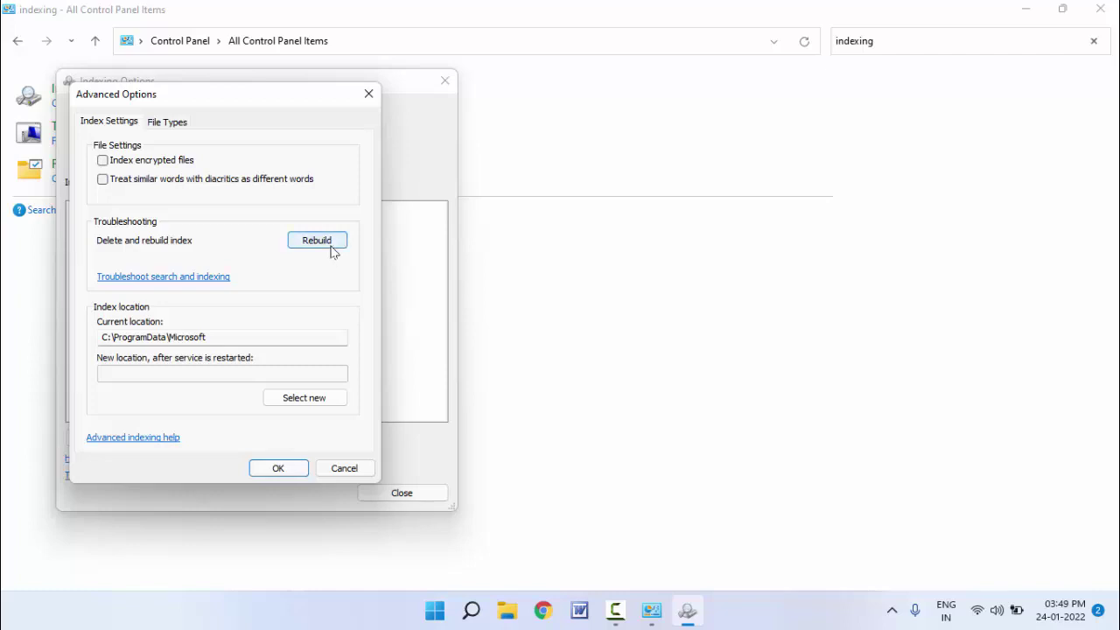
{"action": "left_click", "coordinate": [332, 252]}
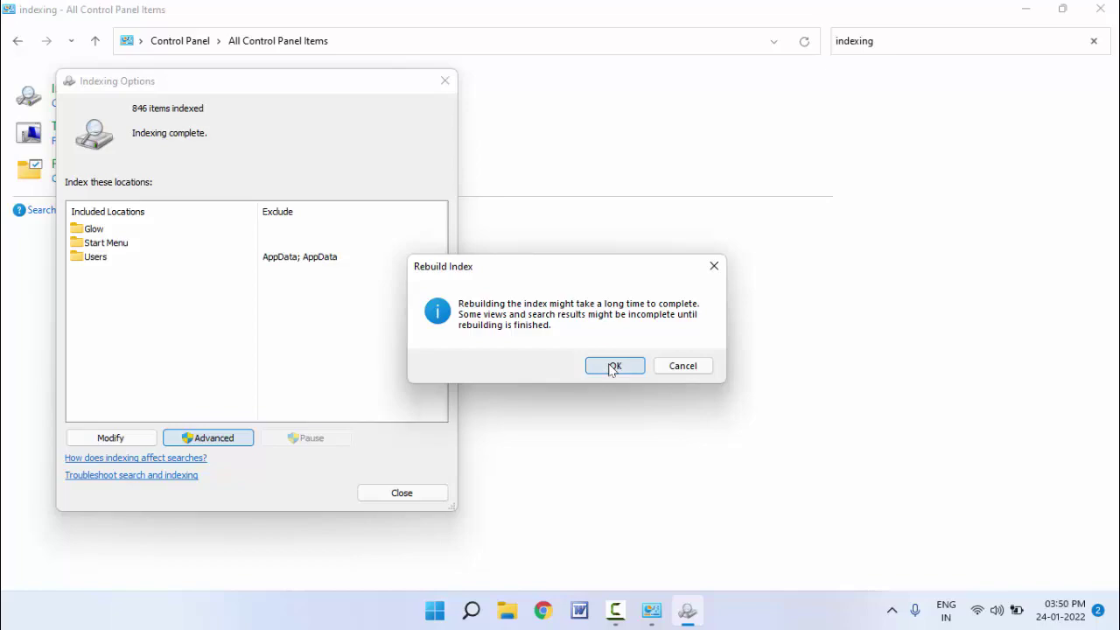
{"action": "left_click", "coordinate": [612, 366]}
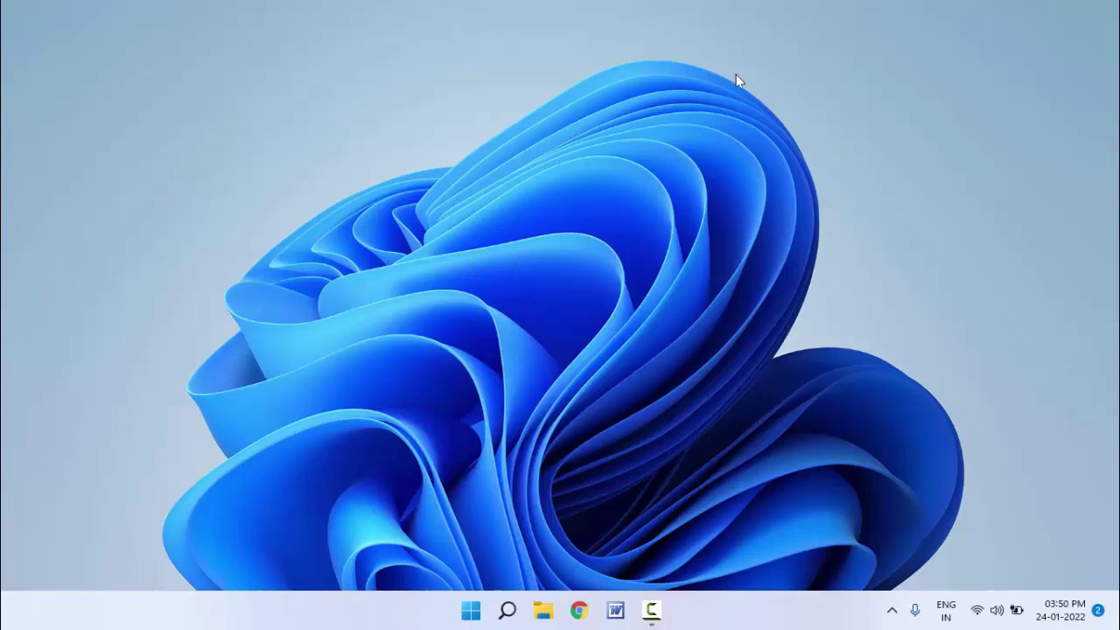
{"action": "key", "text": "super"}
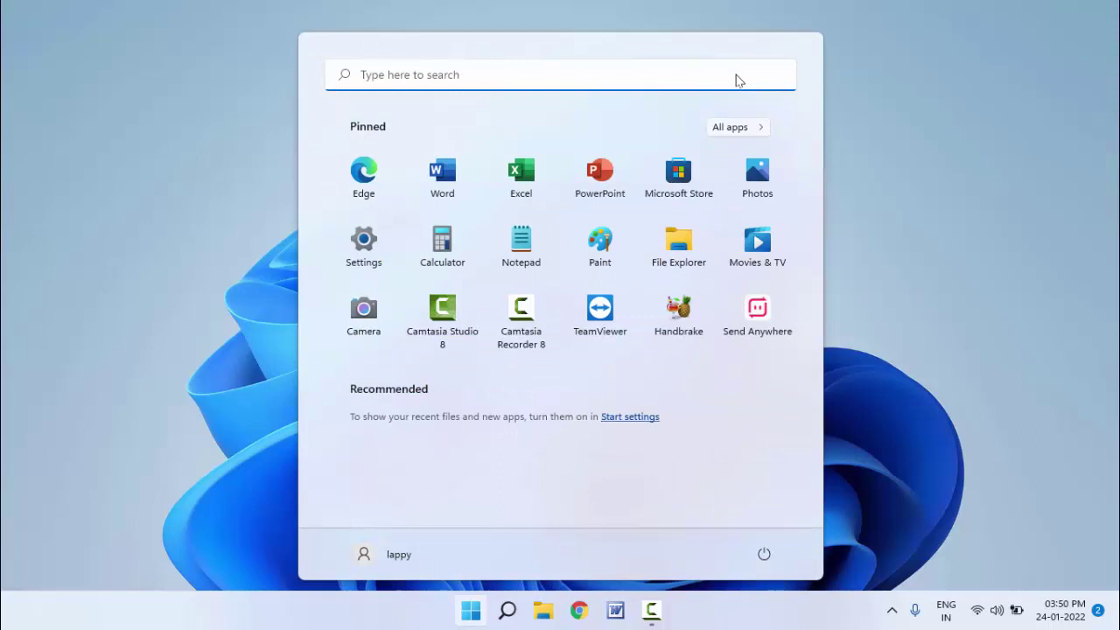
{"action": "type", "text": "tu"}
{"action": "key", "text": "Escape"}
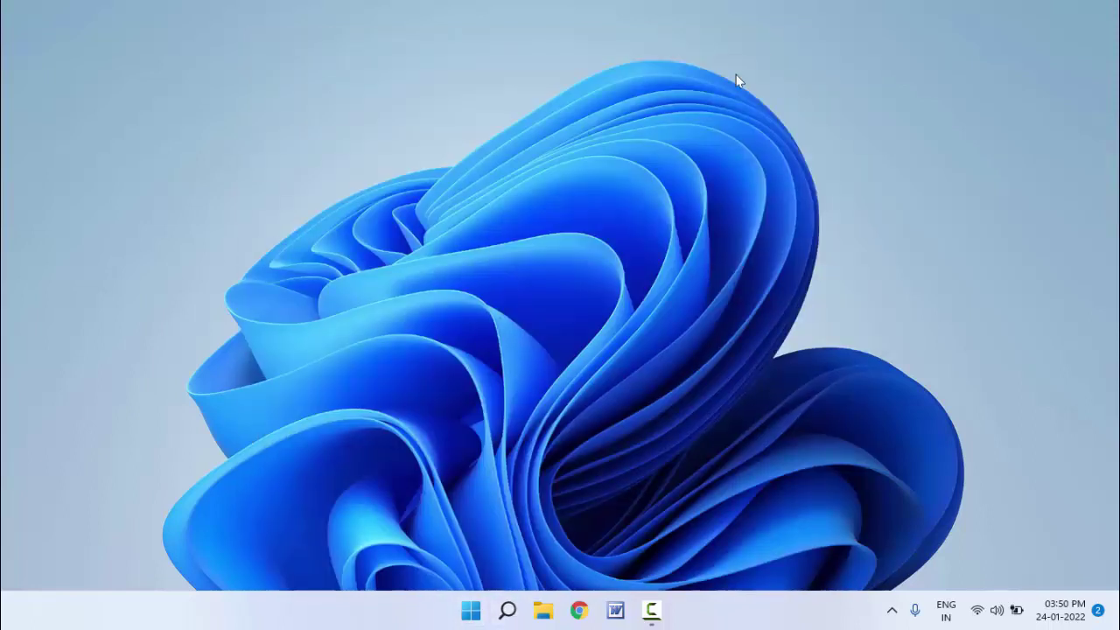